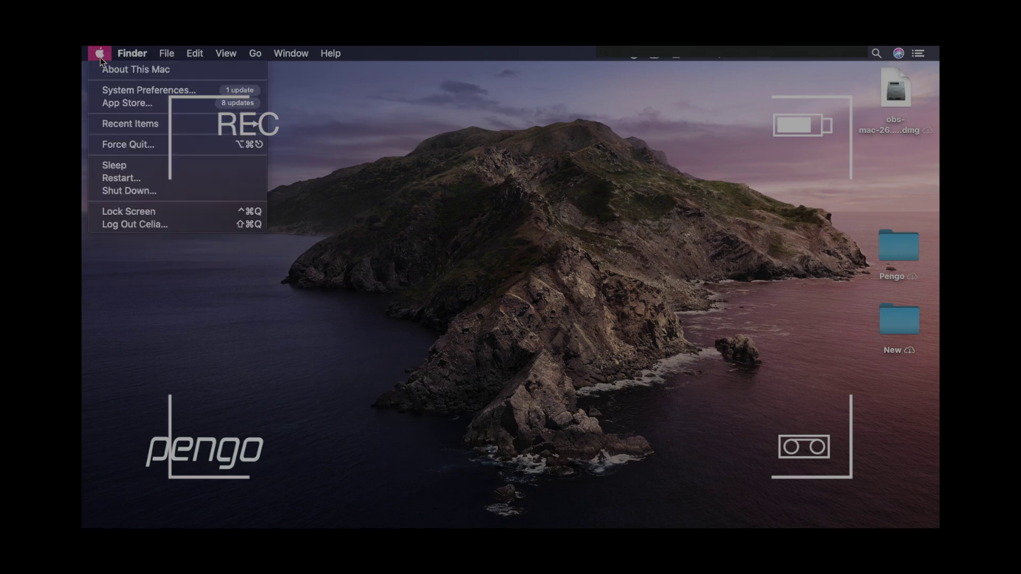
- Examine the Audio, Camera and USB sections of the Mac's system report for the Pengo 4K Grabber
left_click(108, 69)
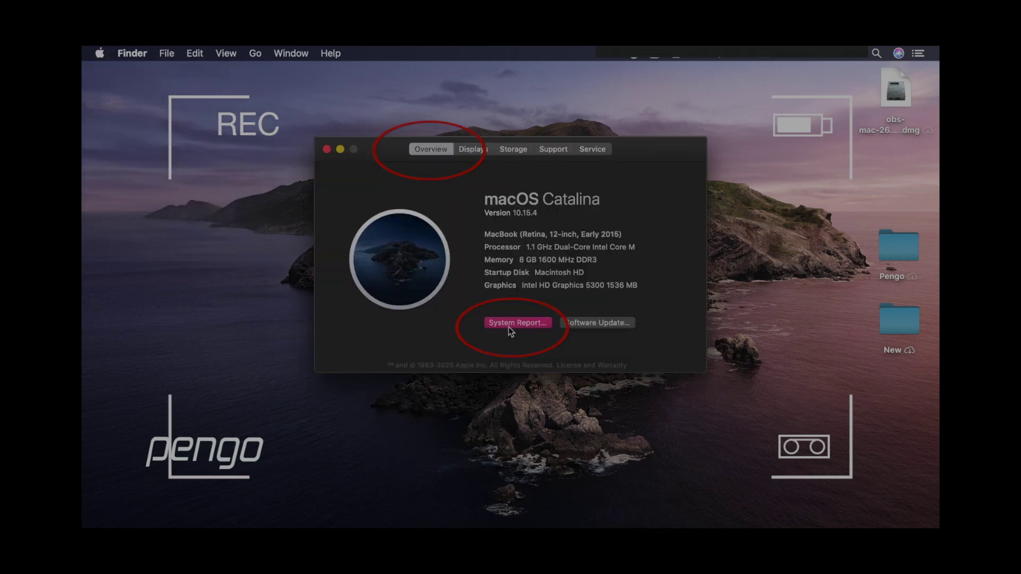
left_click(508, 326)
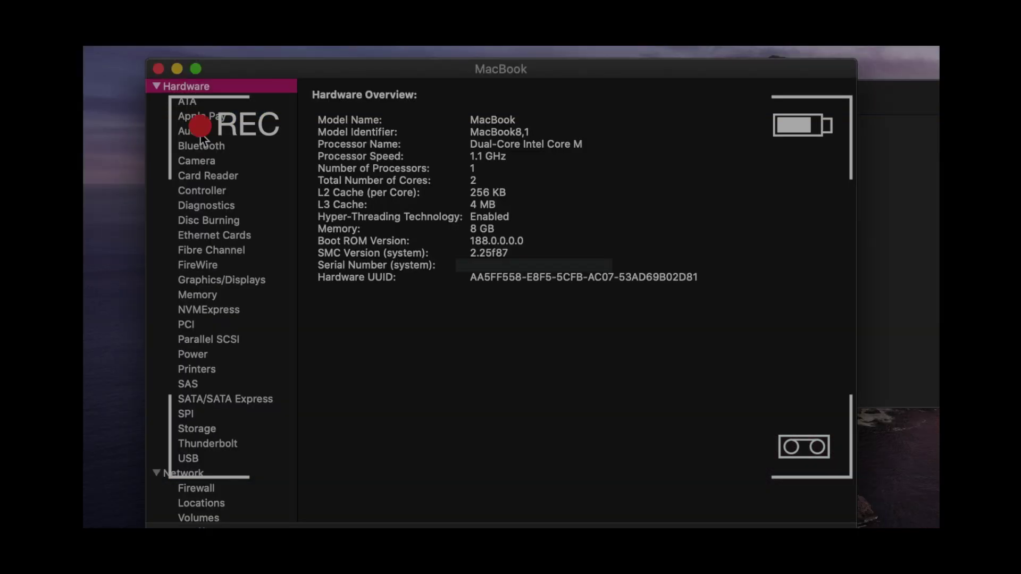
left_click(200, 131)
left_click(330, 154)
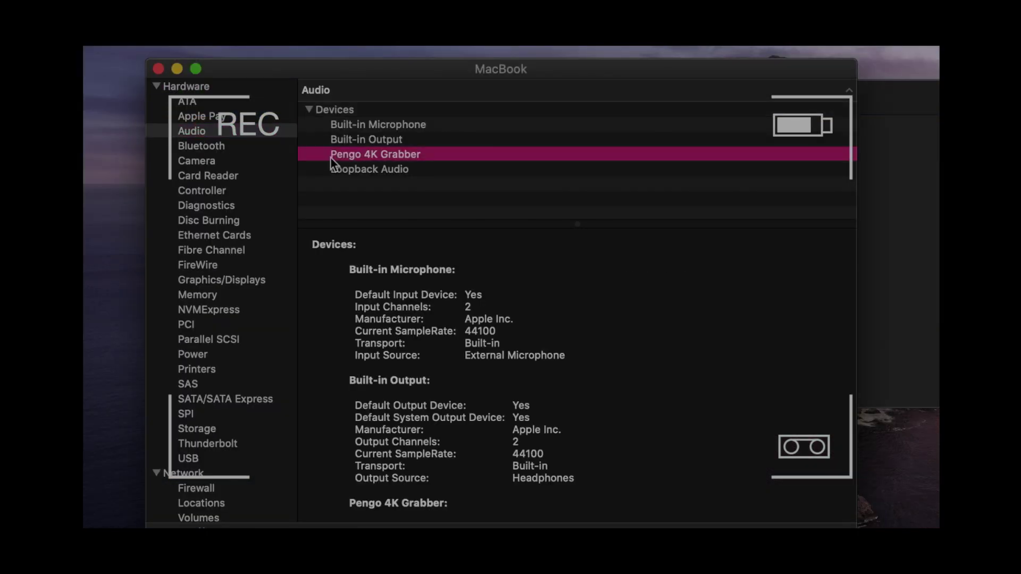
left_click(212, 161)
triple_click(399, 162)
left_click(188, 459)
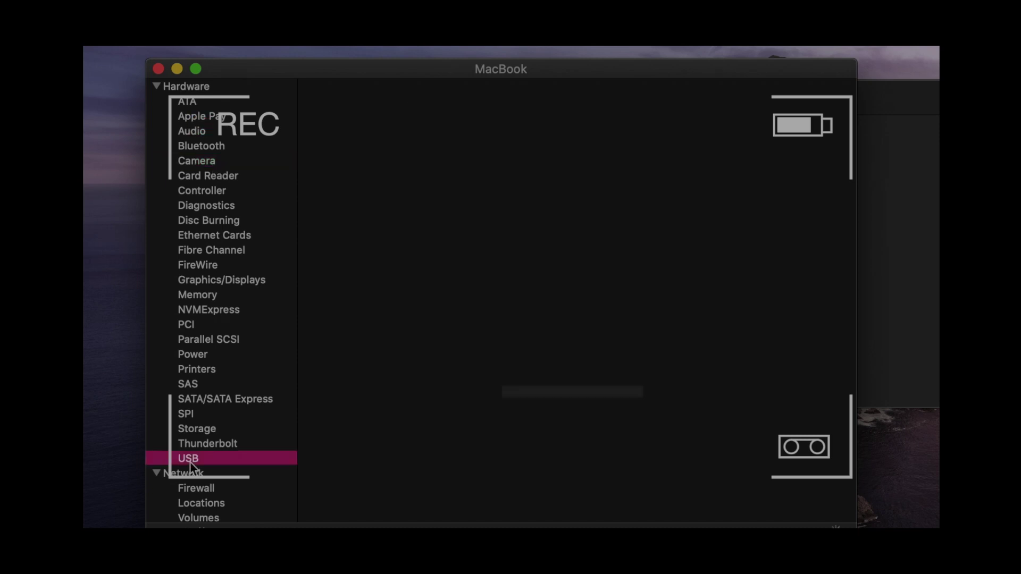
left_click(375, 125)
left_click_drag(313, 244, 420, 244)
- Select Pengo 4K Grabber as the sound input device in the Mac's Sound preferences
left_click(93, 52)
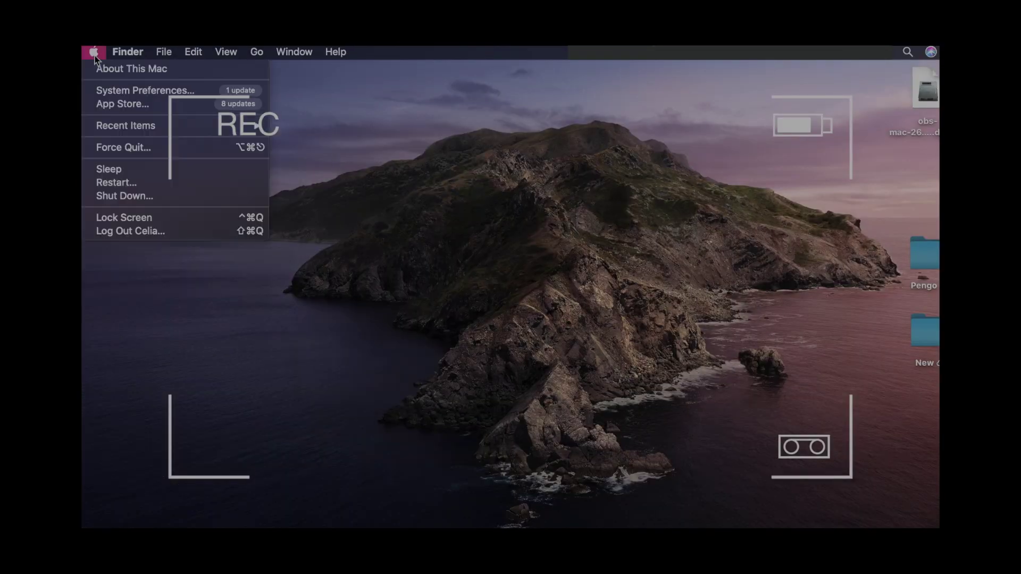
left_click(104, 94)
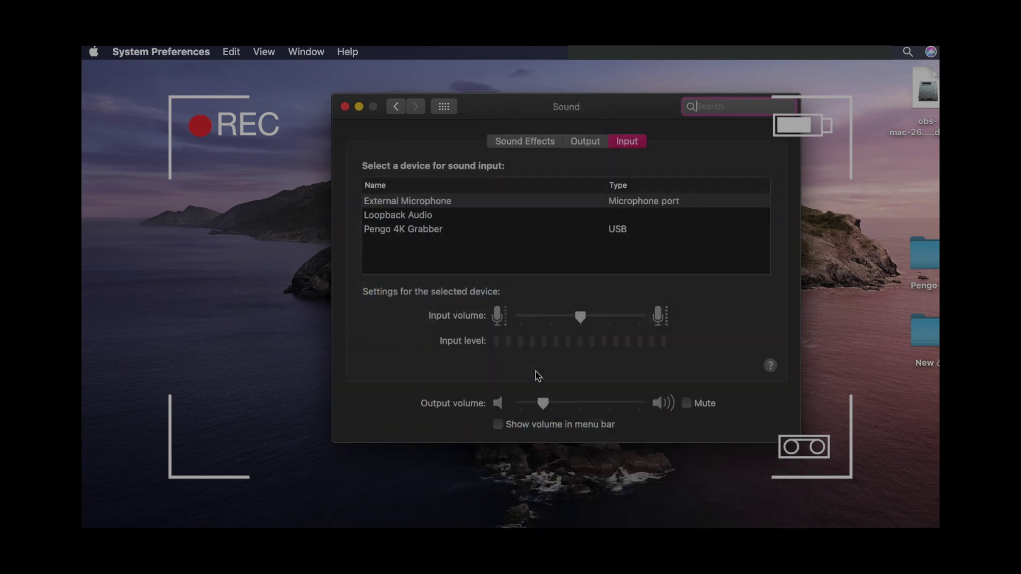
left_click(421, 233)
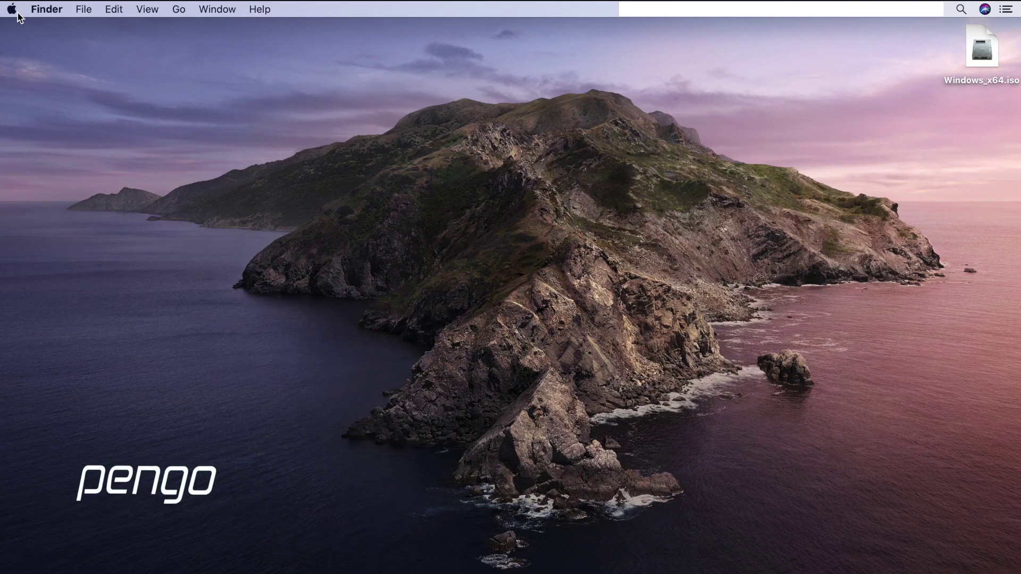
- Check which apps may access the camera and microphone in the Security & Privacy preferences, and close them
left_click(11, 9)
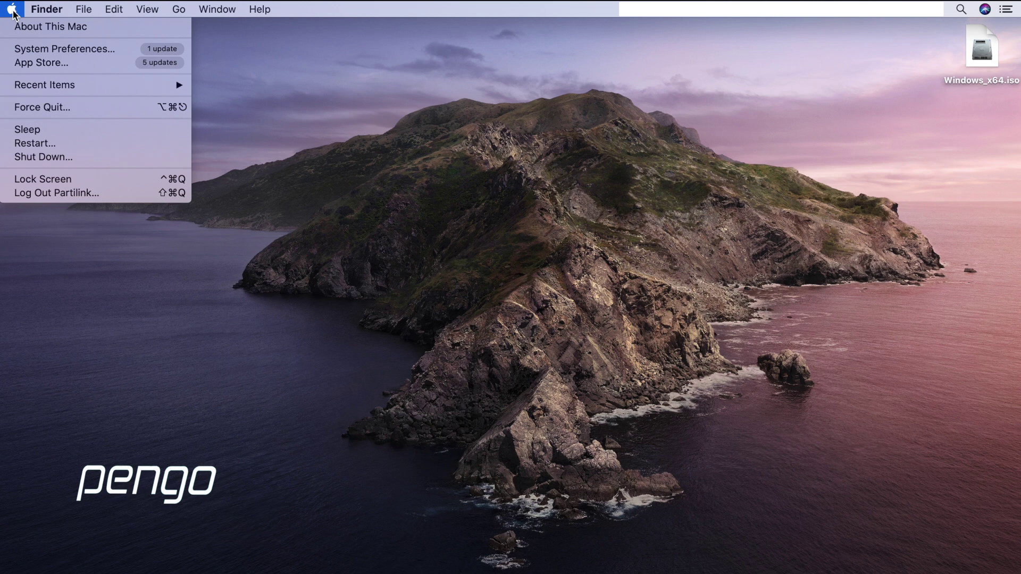
left_click(26, 49)
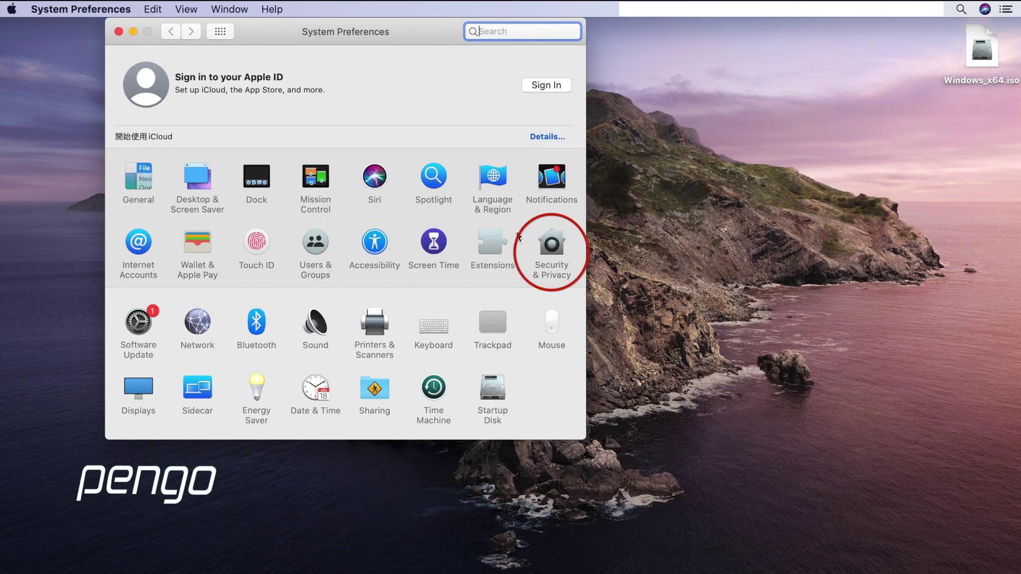
left_click(551, 255)
left_click(181, 258)
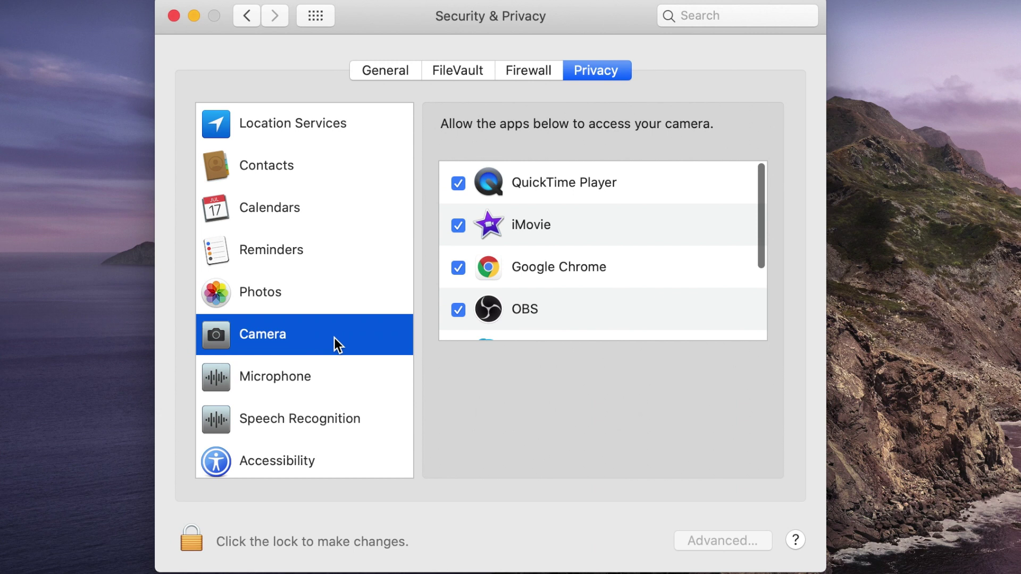
scroll(502, 285, "down", 4)
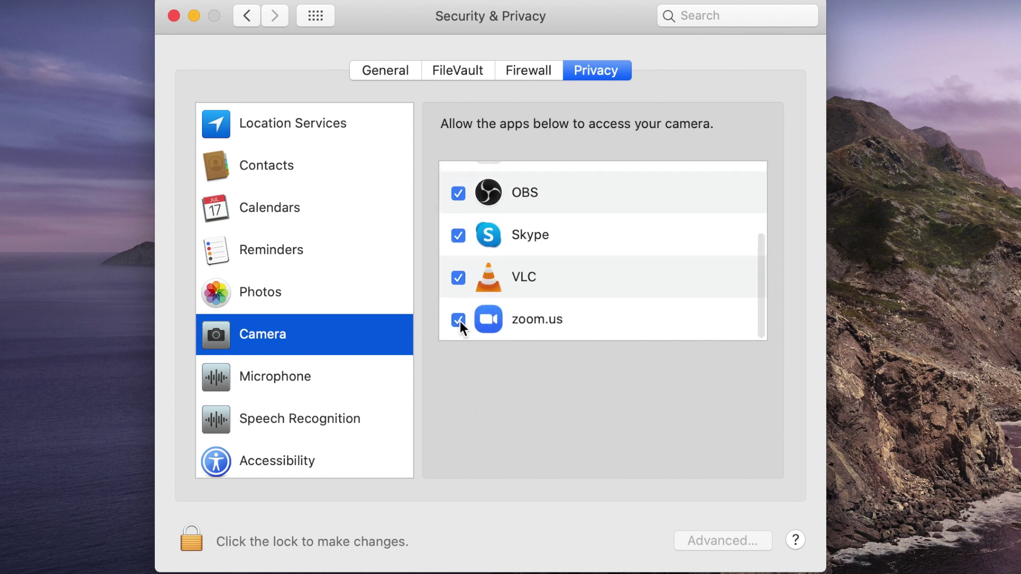
left_click(269, 380)
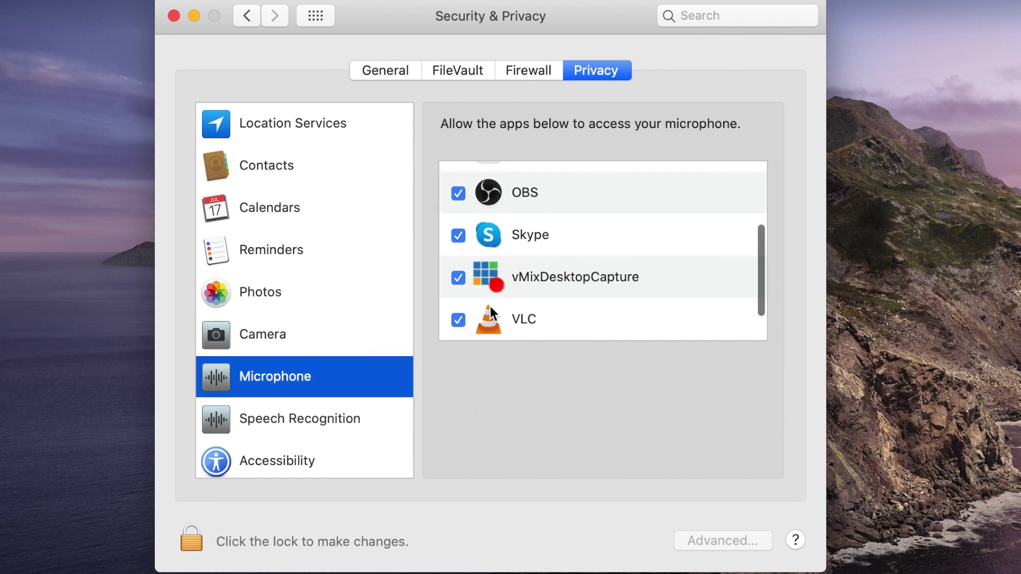
scroll(489, 305, "down", 2)
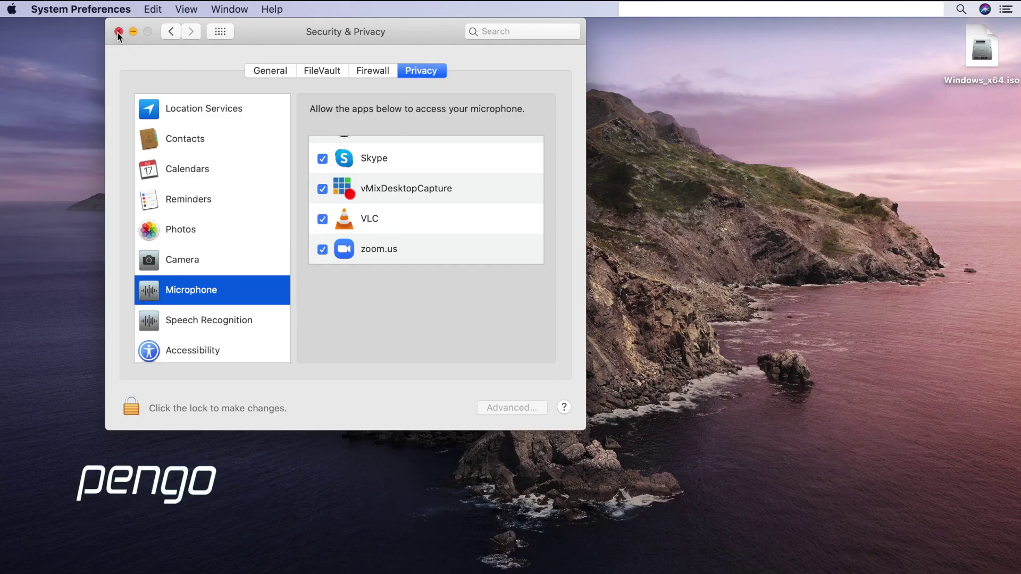
left_click(118, 31)
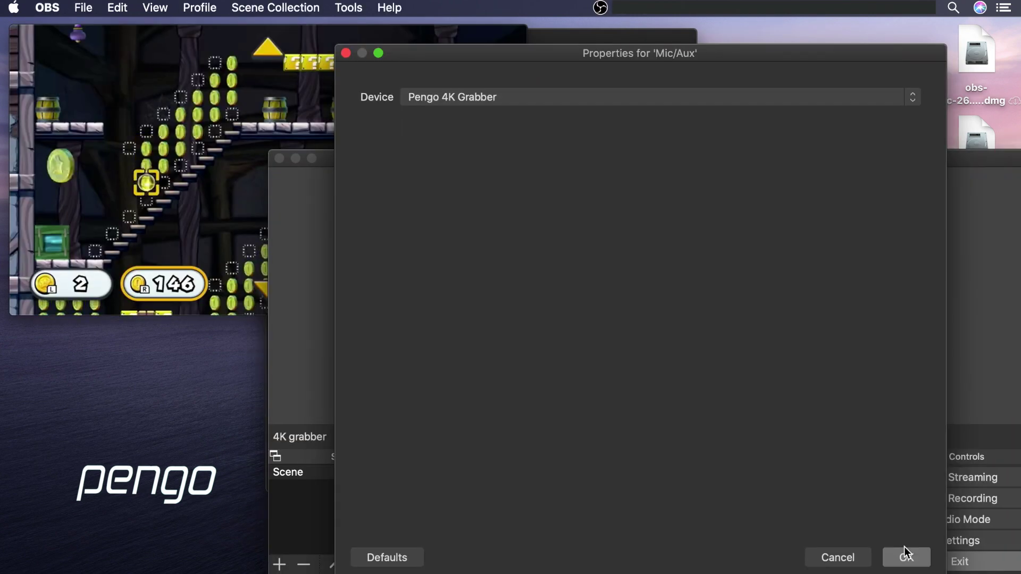
- Confirm Pengo 4K Grabber as the device for the Mic/Aux audio source in OBS
left_click(902, 553)
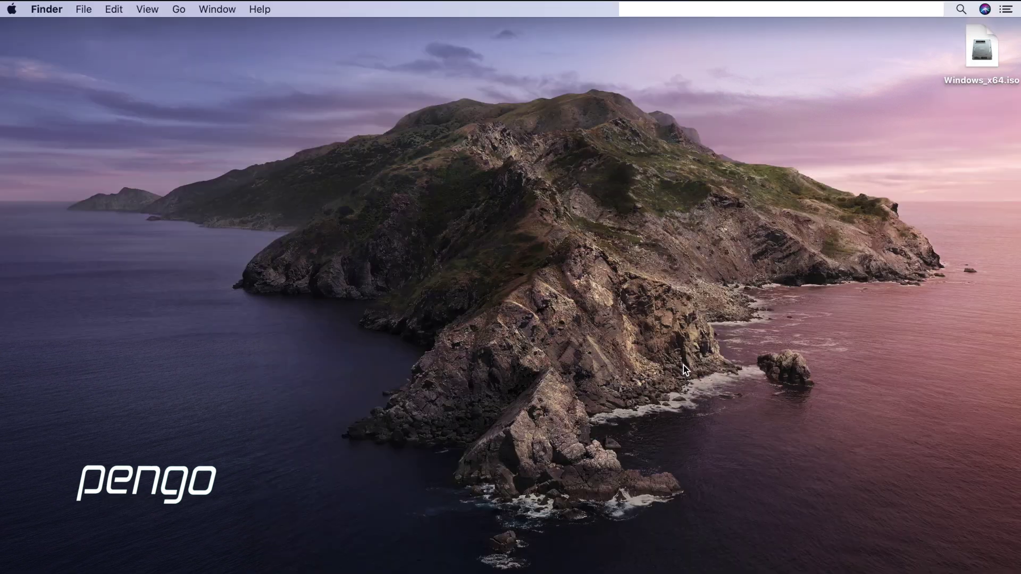
- Launch Zoom and start a new meeting joined with computer audio
key("F4")
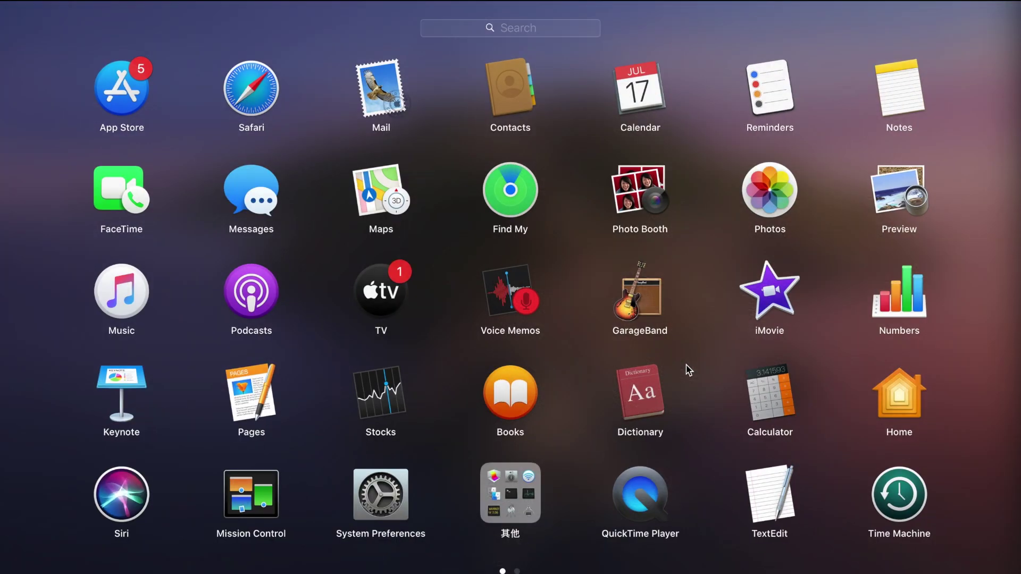
scroll(688, 370, "down", 2)
left_click(521, 202)
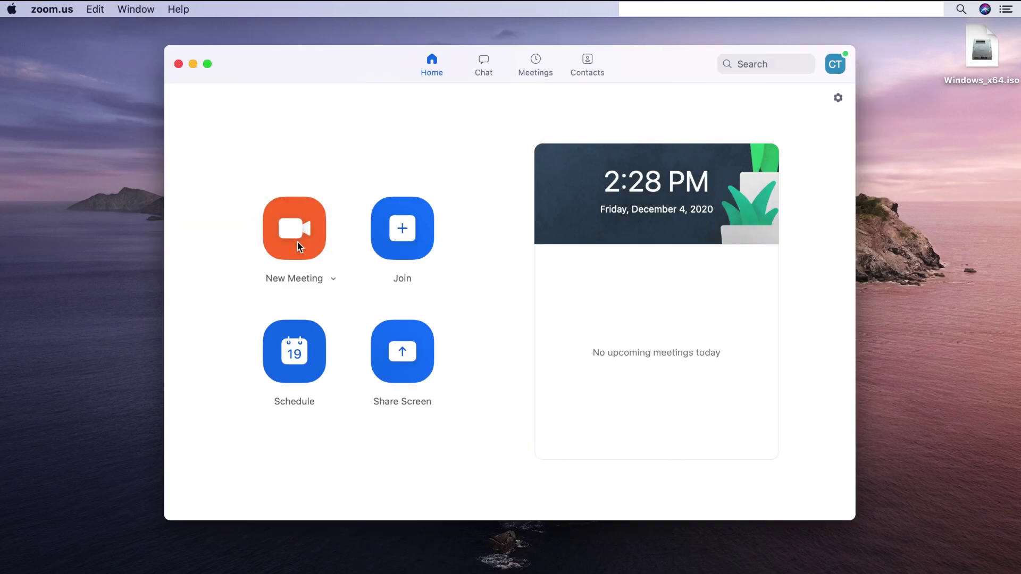
left_click(299, 246)
left_click(448, 284)
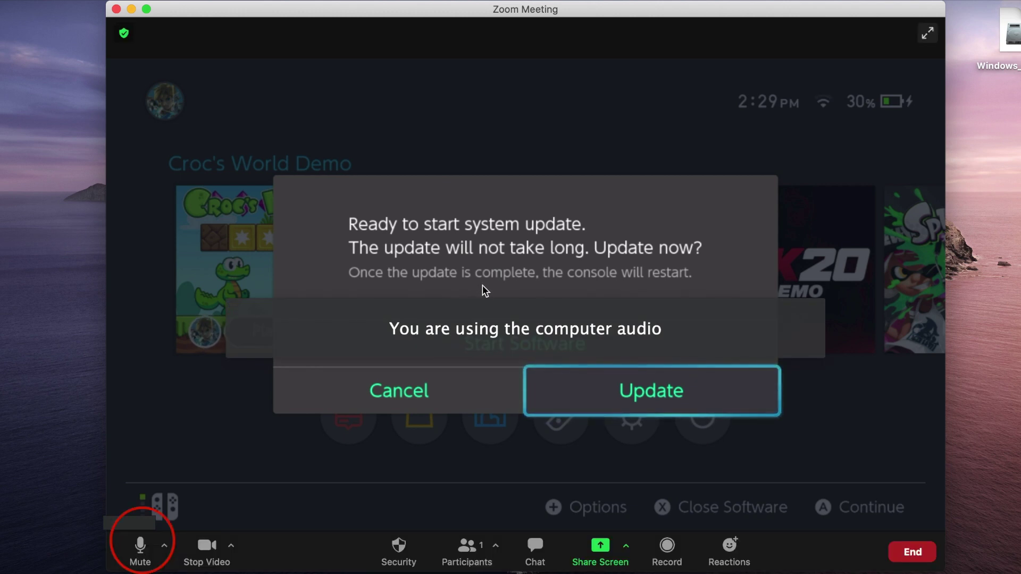
- Set the meeting's microphone to Pengo 4K Grabber in the audio settings
left_click(165, 547)
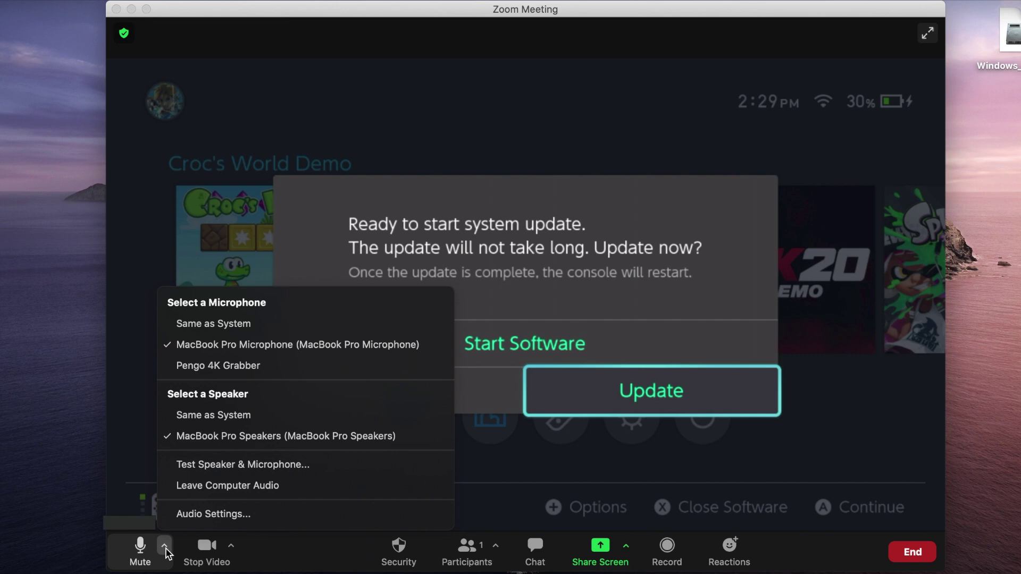
left_click(192, 513)
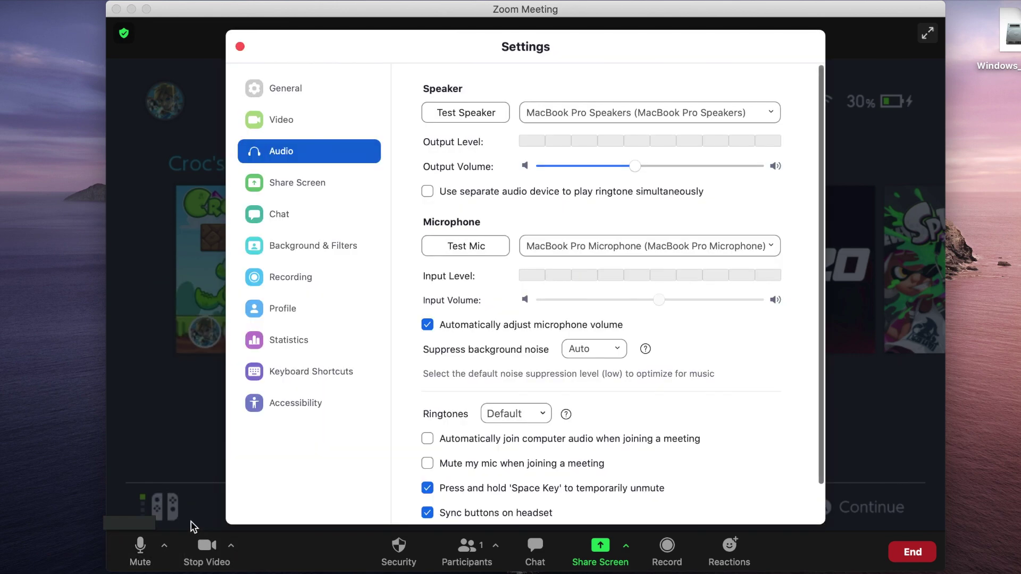
left_click(607, 252)
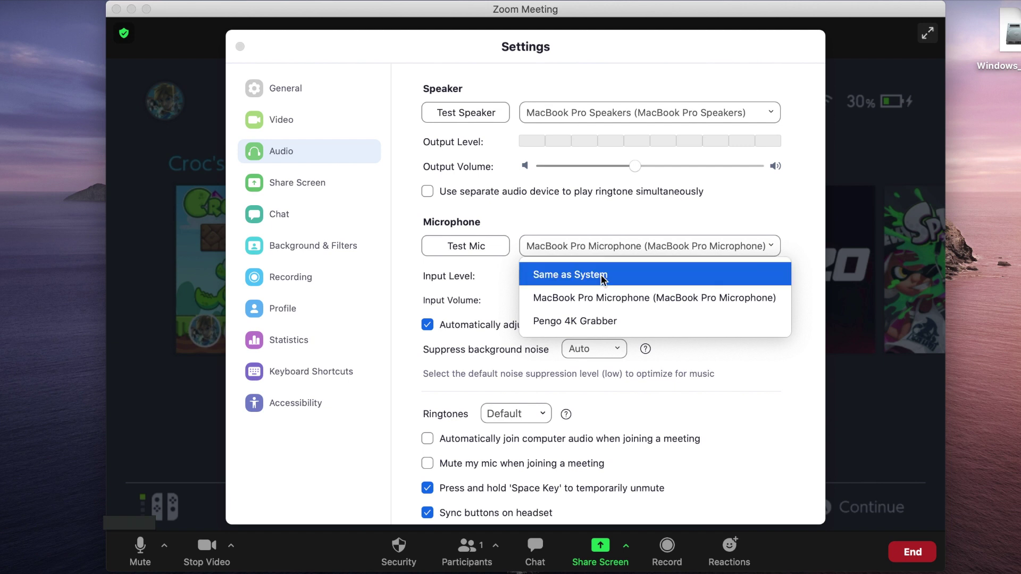
left_click(601, 325)
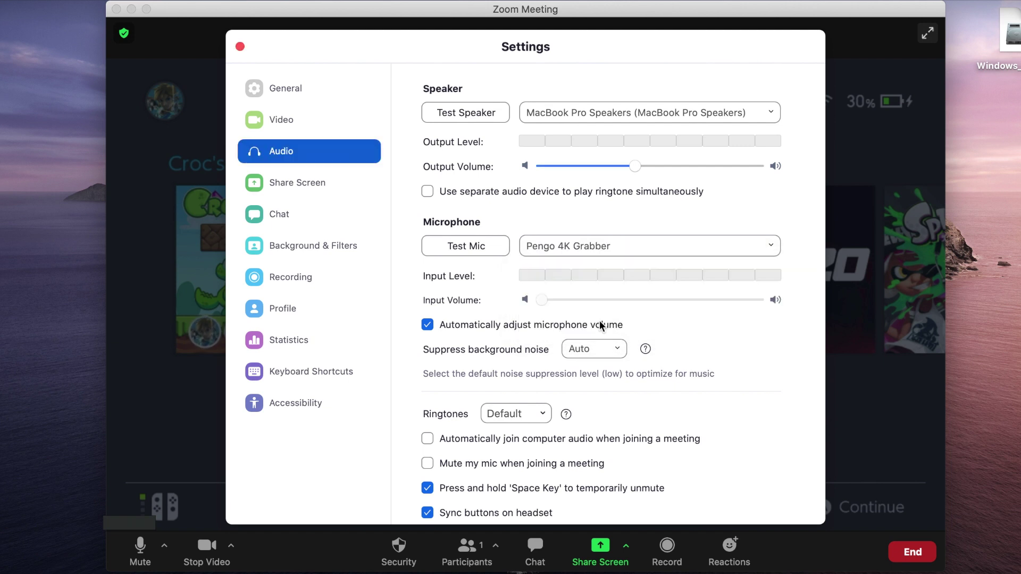
- Choose Pengo 4K Grabber as the camera in the video settings and close the settings
left_click(280, 126)
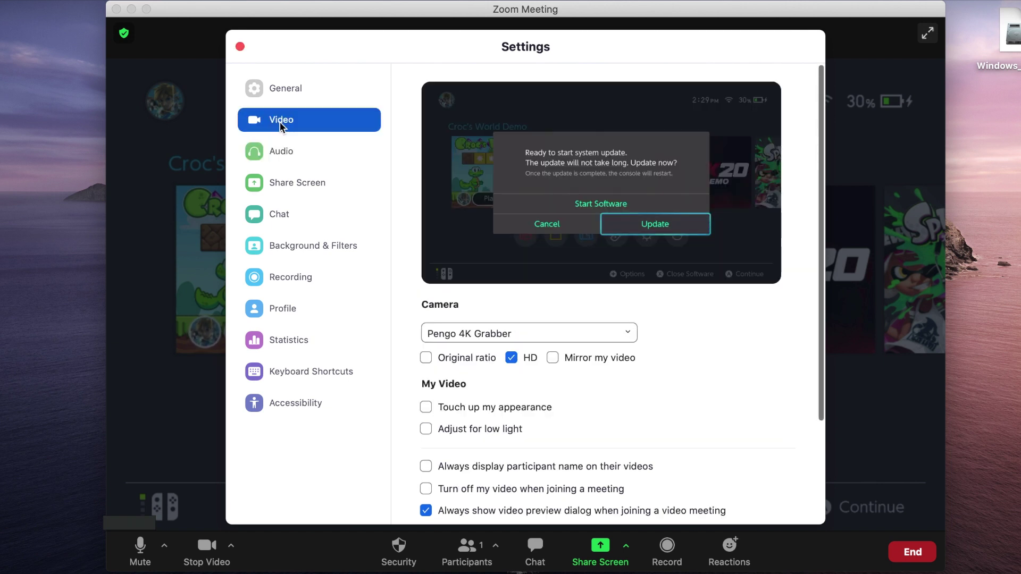
left_click(531, 334)
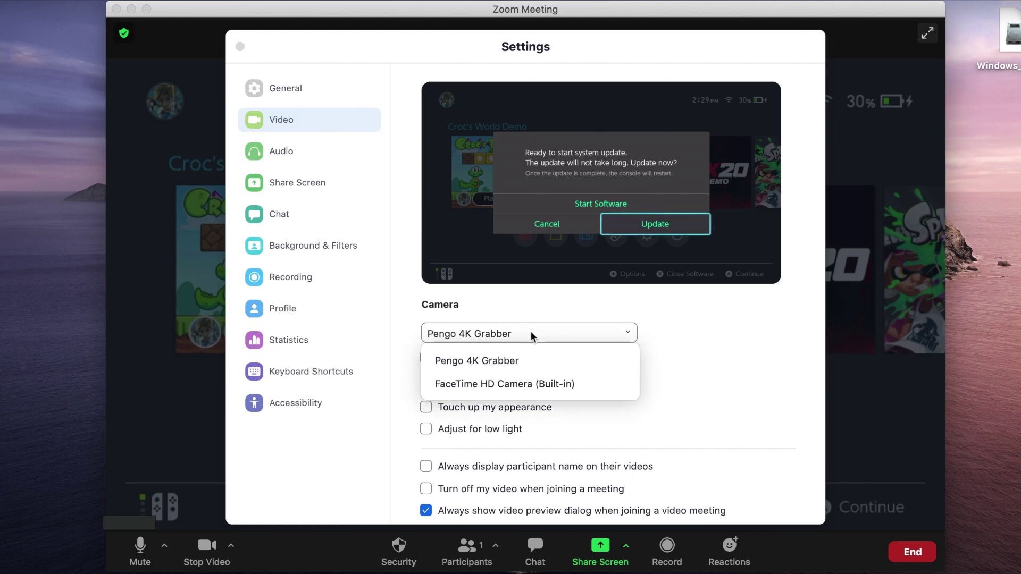
left_click(519, 360)
left_click(239, 47)
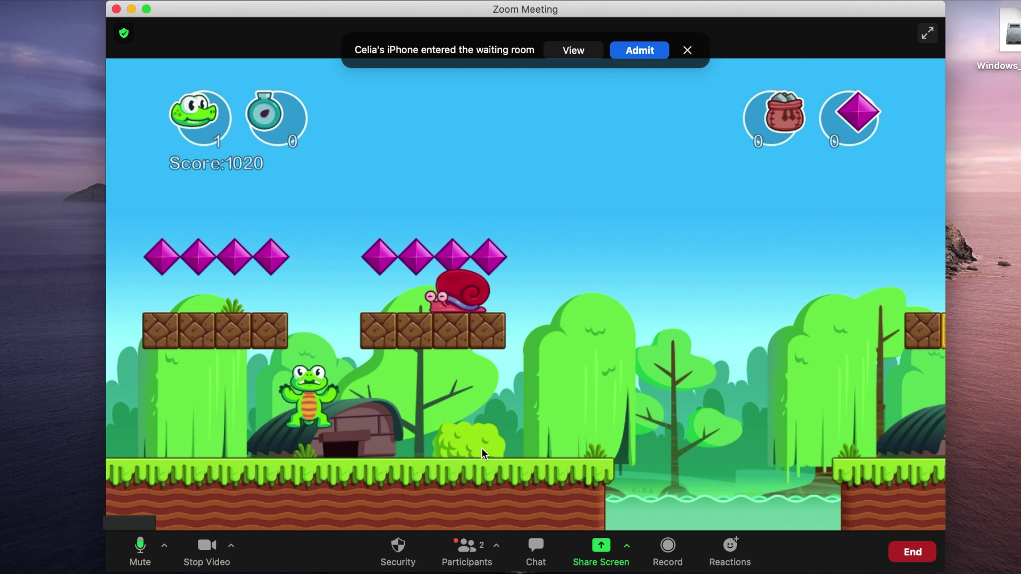
- Admit the participant from the waiting room to the meeting
left_click(634, 51)
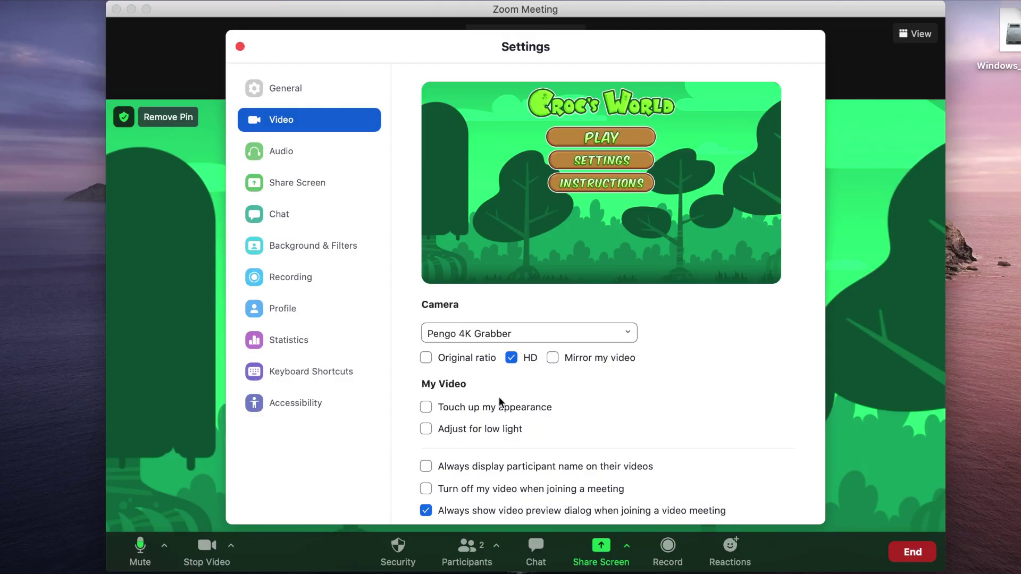
- Turn Mirror my video on and back off in the video settings, and close the settings
left_click(552, 357)
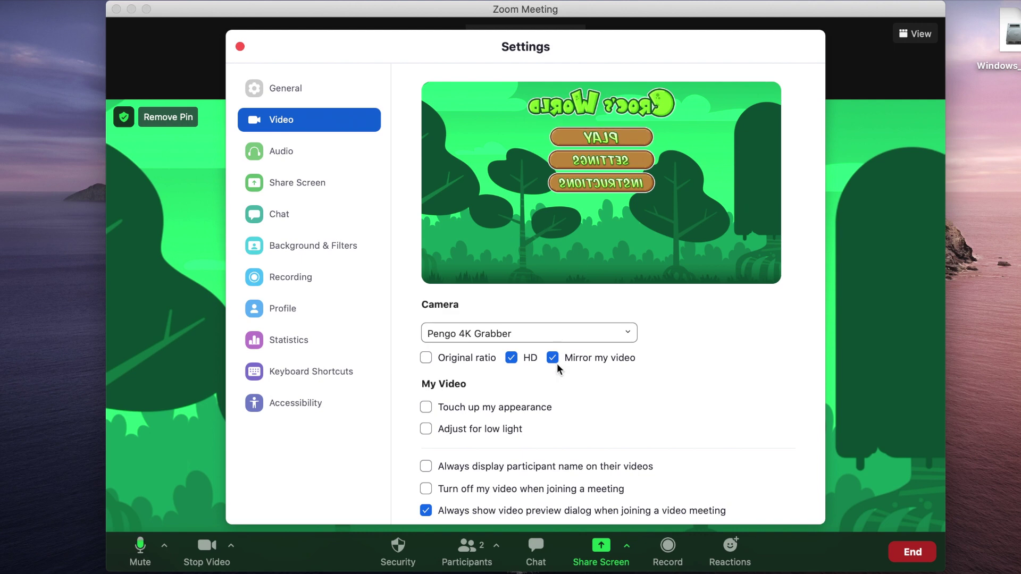
left_click(553, 358)
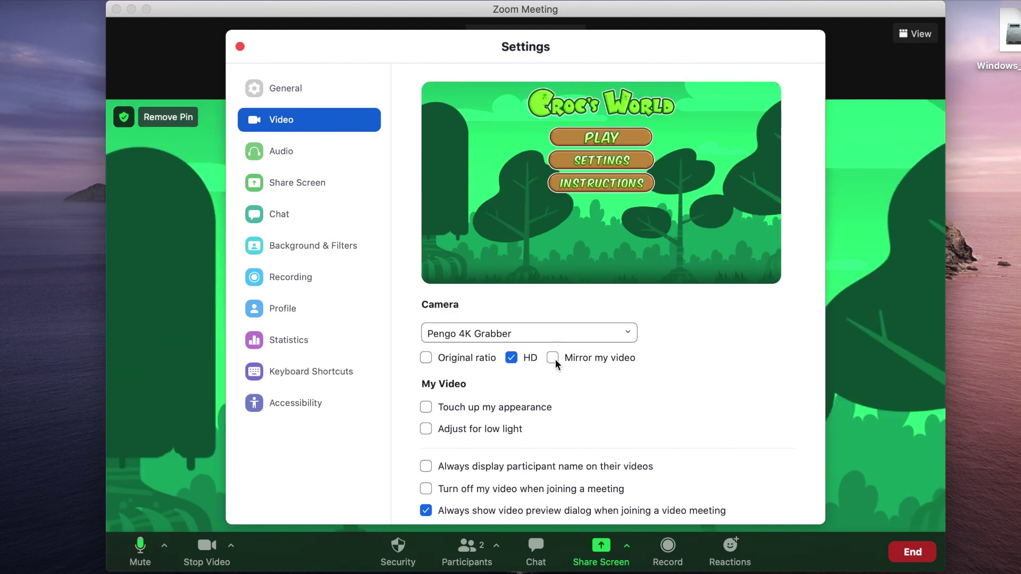
key("super+w")
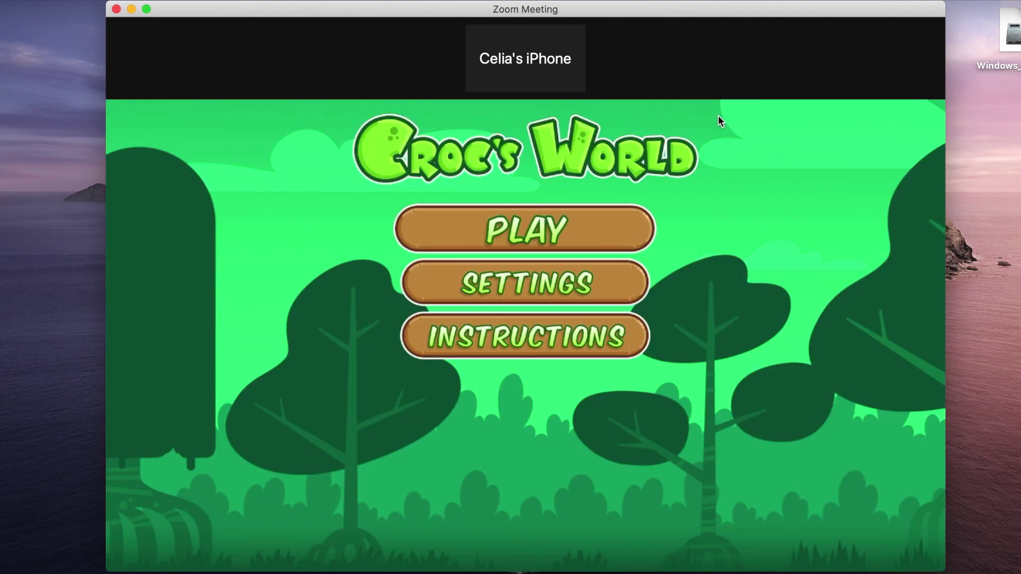
- Switch the meeting's microphone to MacBook Pro Microphone
mouse_move(435, 387)
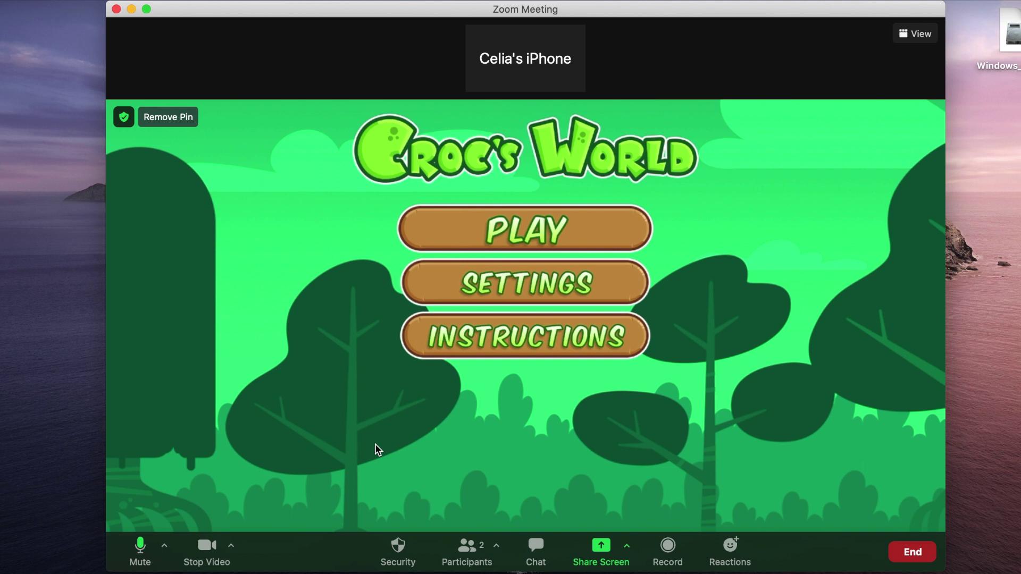
left_click(166, 542)
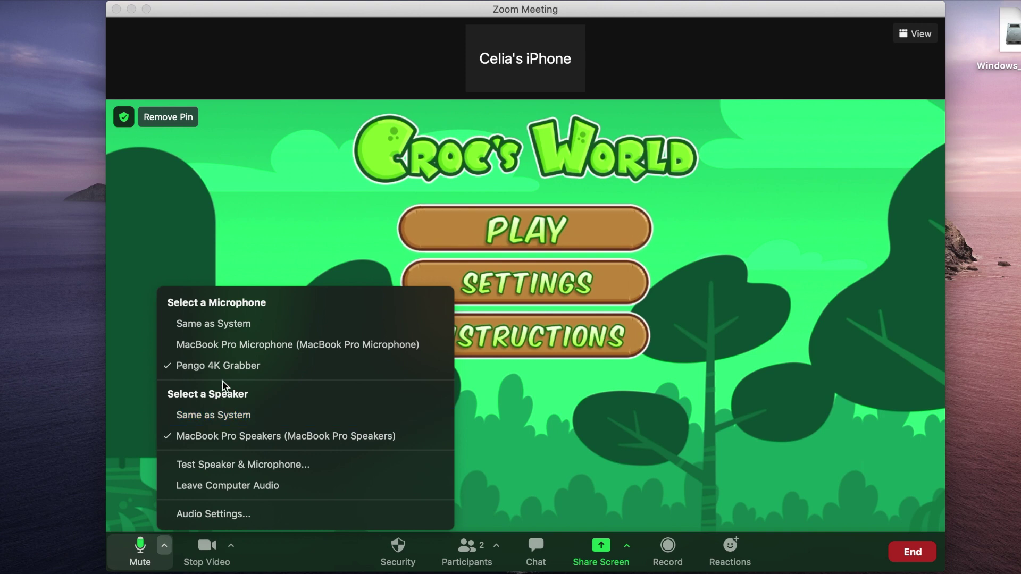
left_click(233, 350)
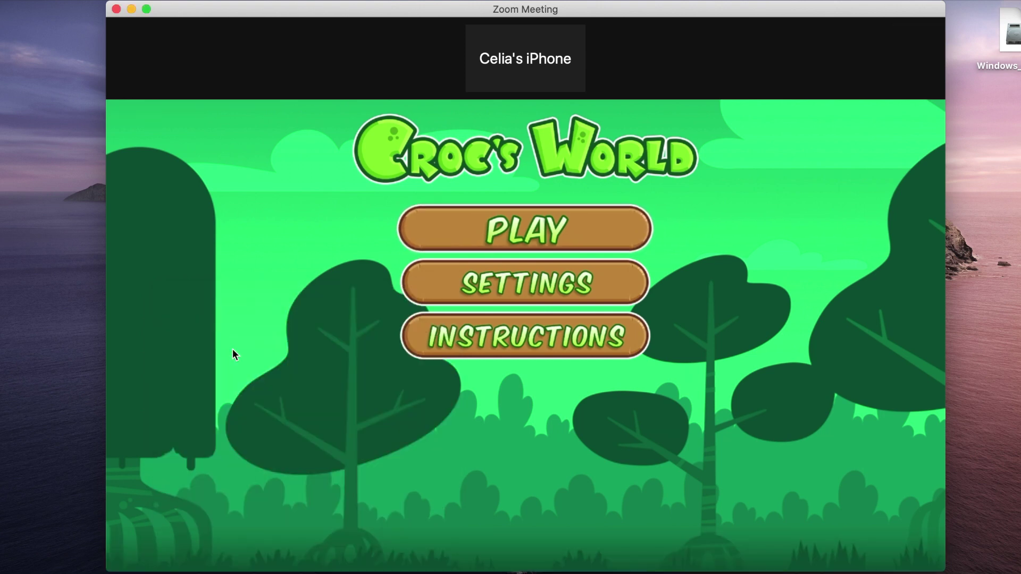
- Switch the meeting's camera to FaceTime HD Camera (Built-in) and back to Pengo 4K Grabber
left_click(231, 544)
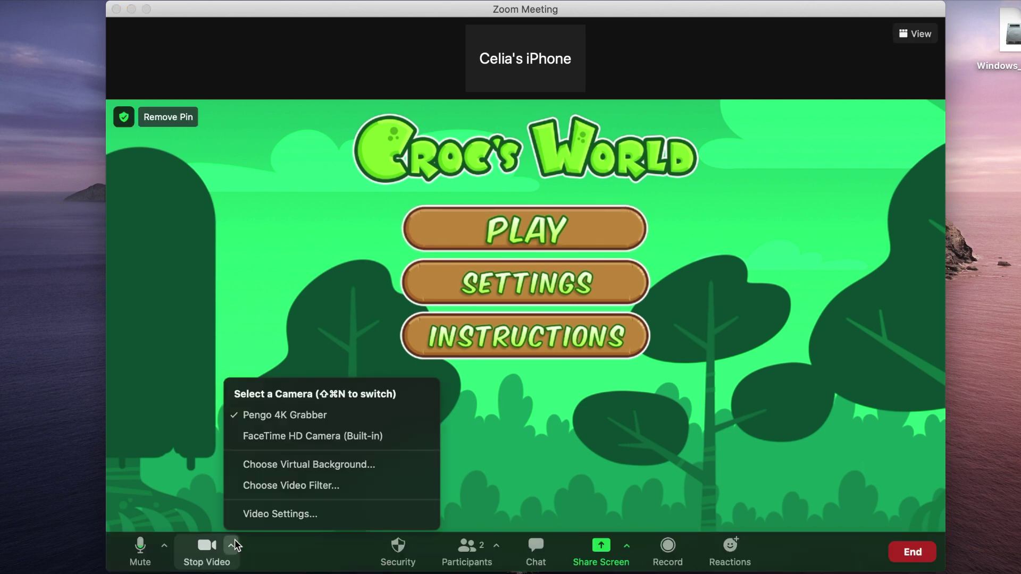
left_click(268, 437)
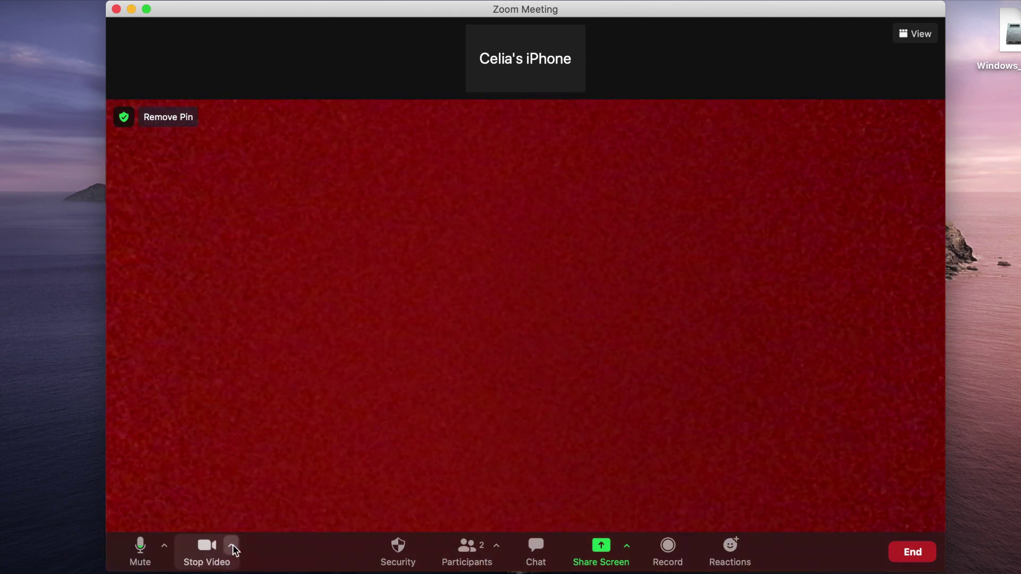
left_click(233, 546)
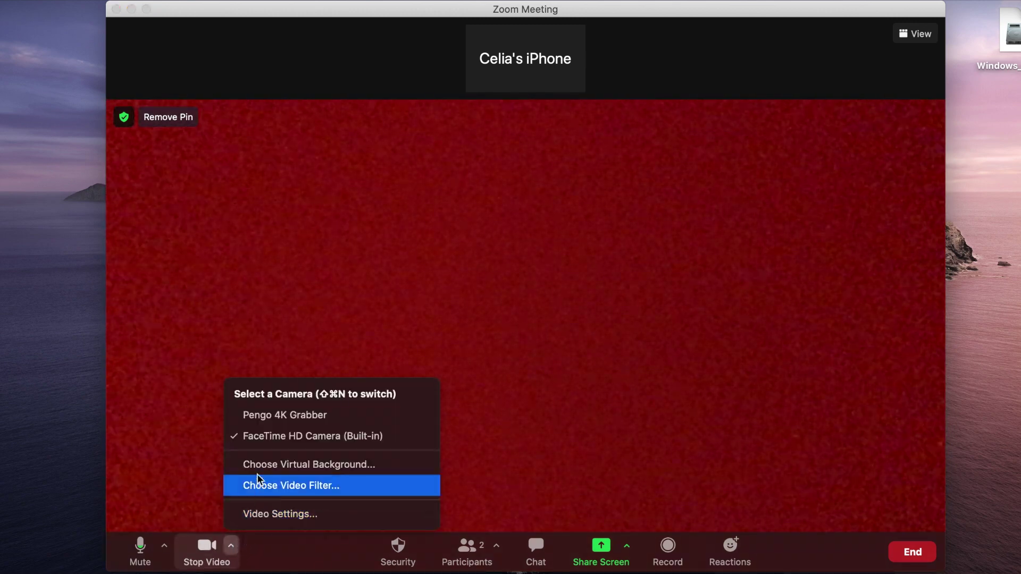
left_click(259, 417)
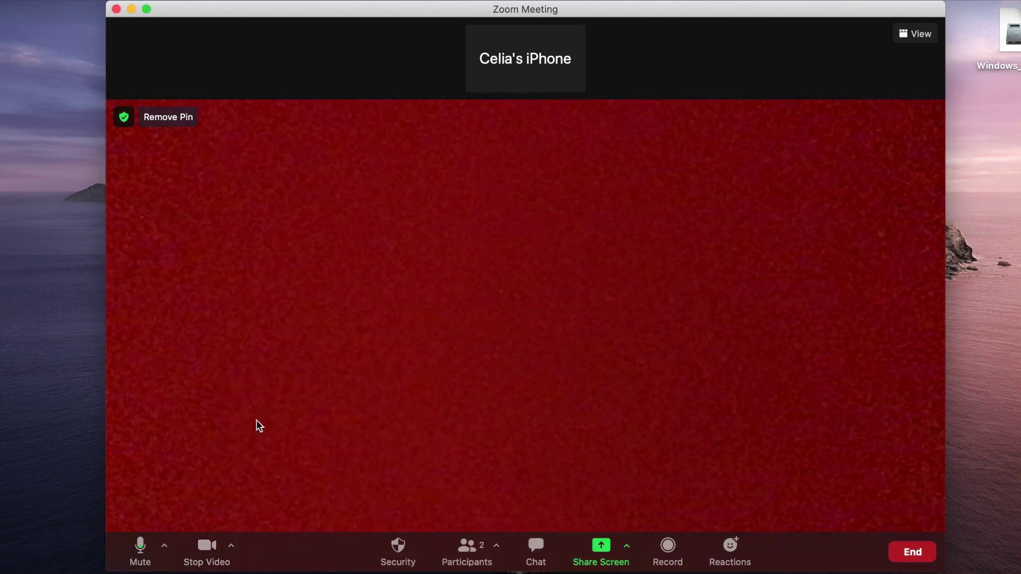
- Open the list of microphones and speakers available for the meeting
left_click(164, 546)
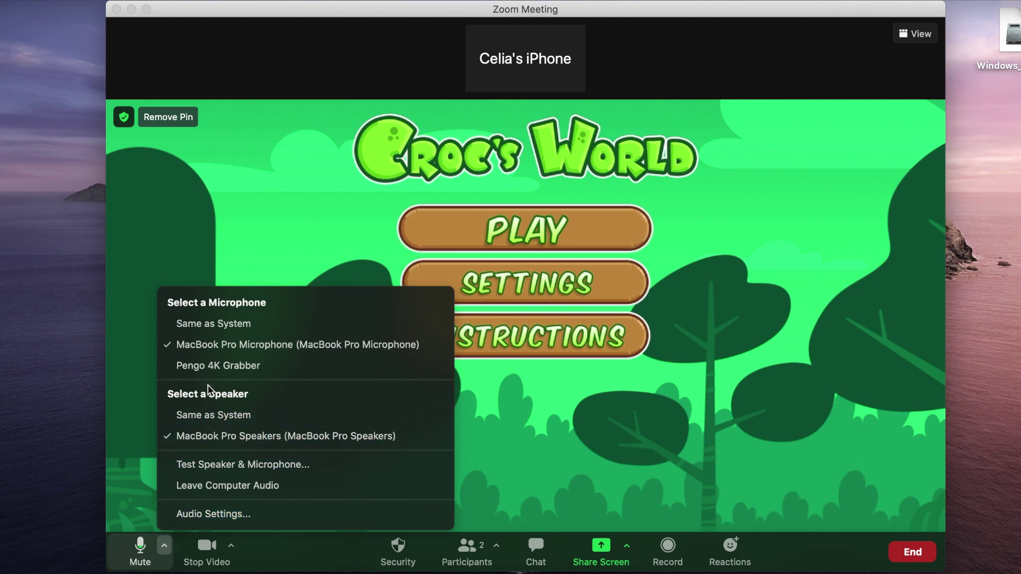